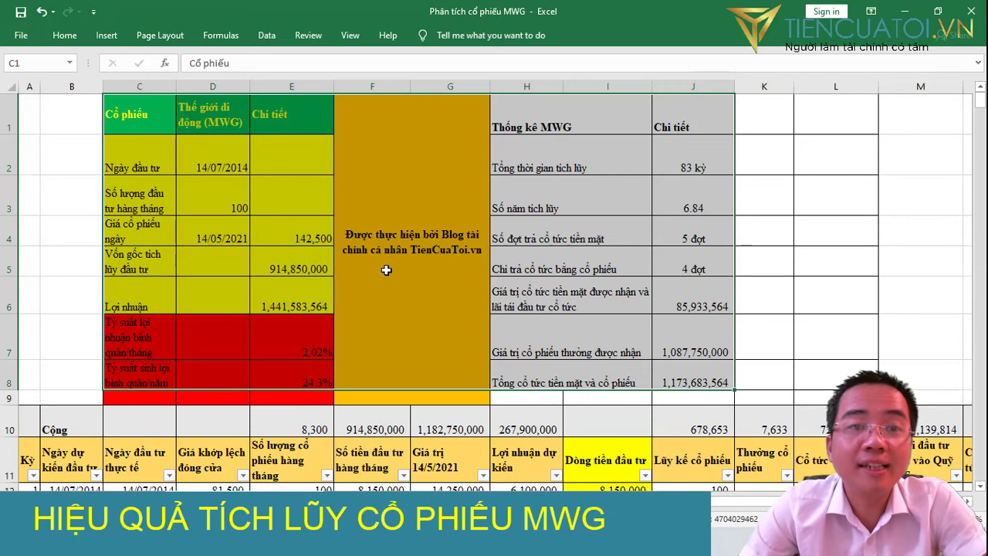
Check the investment start date and monthly share quantity in the MWG summary against the first purchase rows.
{"action": "left_click", "coordinate": [195, 163]}
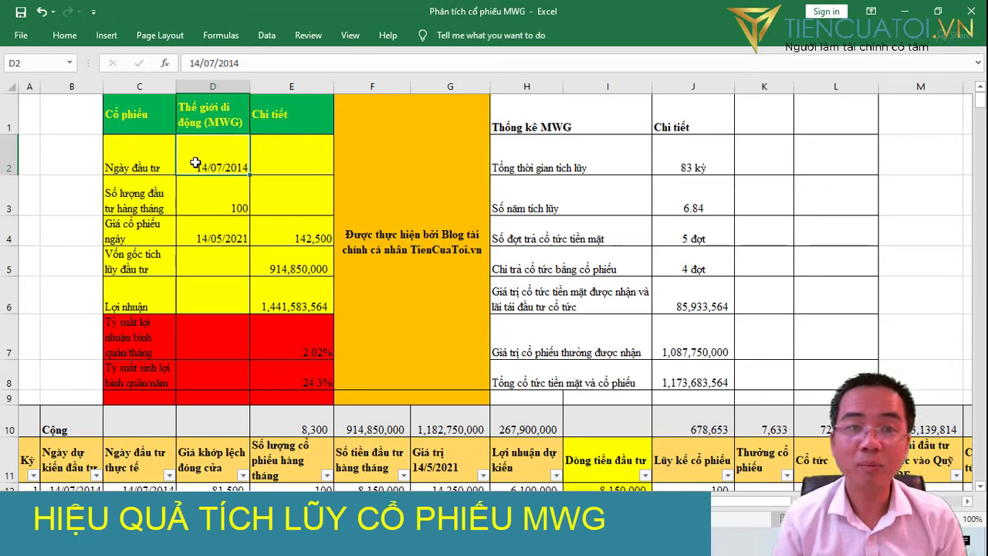
{"action": "left_click", "coordinate": [222, 203]}
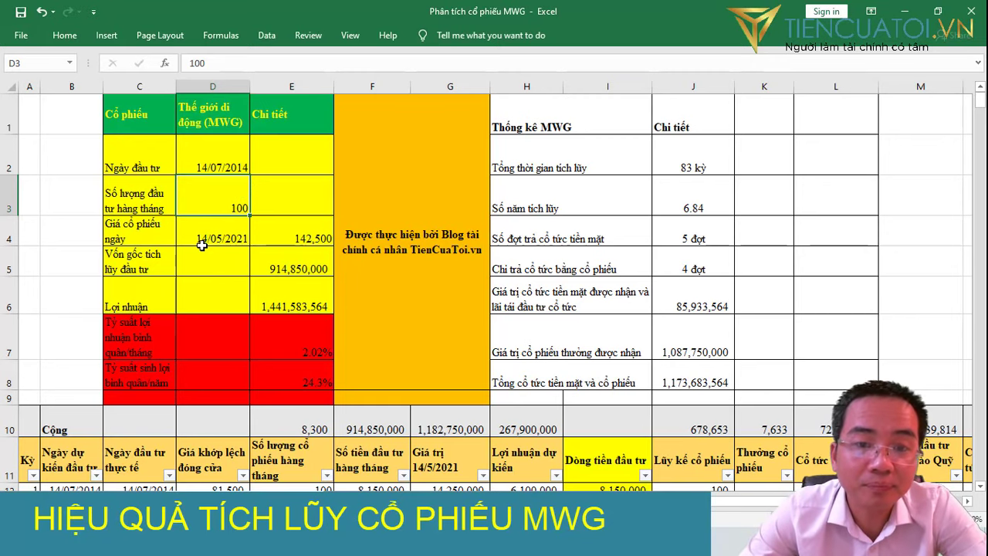
{"action": "scroll", "coordinate": [199, 249], "scroll_direction": "down", "scroll_amount": 3}
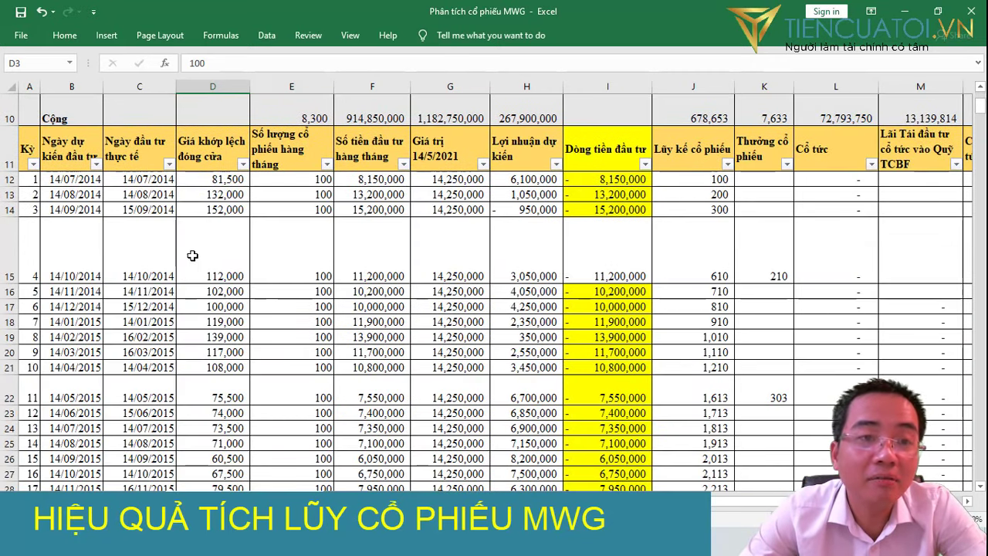
{"action": "scroll", "coordinate": [192, 255], "scroll_direction": "up", "scroll_amount": 1}
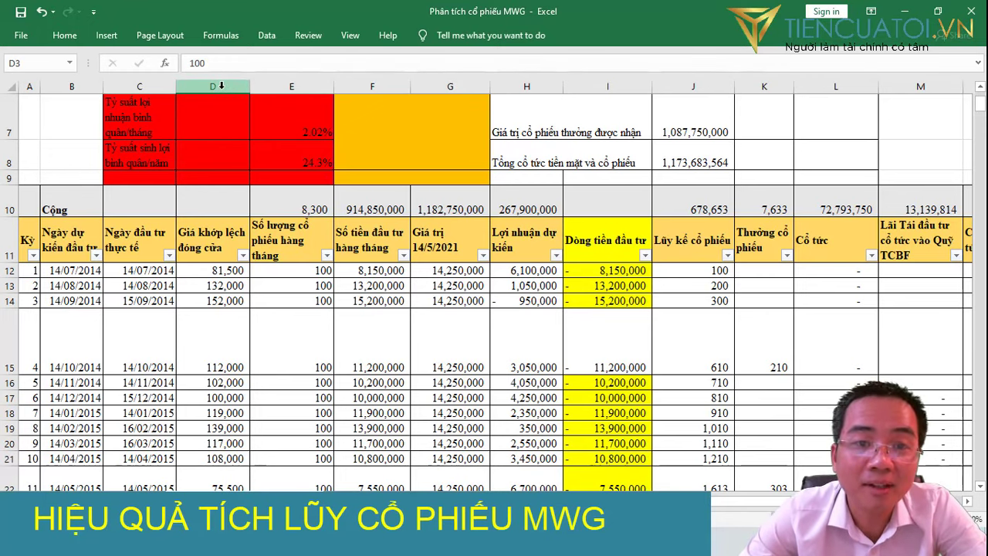
Review the monthly MWG purchase history, including dates, closing prices and share quantities, from the first period to the last.
{"action": "scroll", "coordinate": [298, 216], "scroll_direction": "down", "scroll_amount": 4}
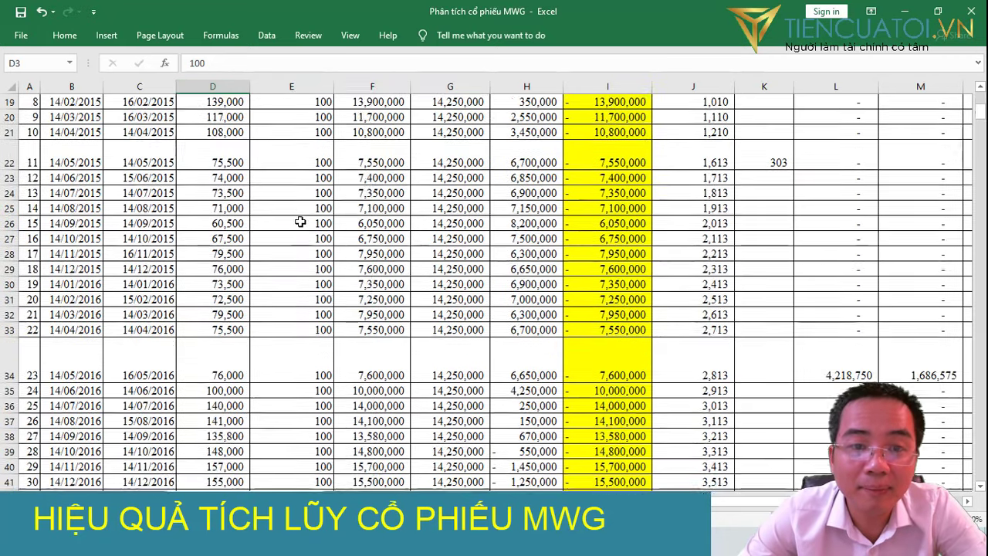
{"action": "scroll", "coordinate": [300, 221], "scroll_direction": "down", "scroll_amount": 10}
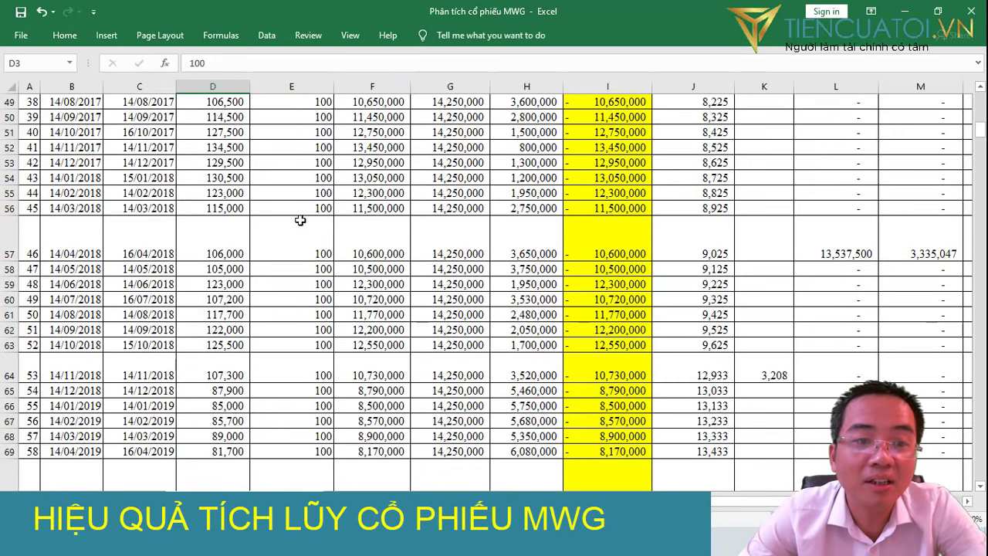
{"action": "scroll", "coordinate": [300, 221], "scroll_direction": "up", "scroll_amount": 5}
{"action": "scroll", "coordinate": [298, 216], "scroll_direction": "down", "scroll_amount": 11}
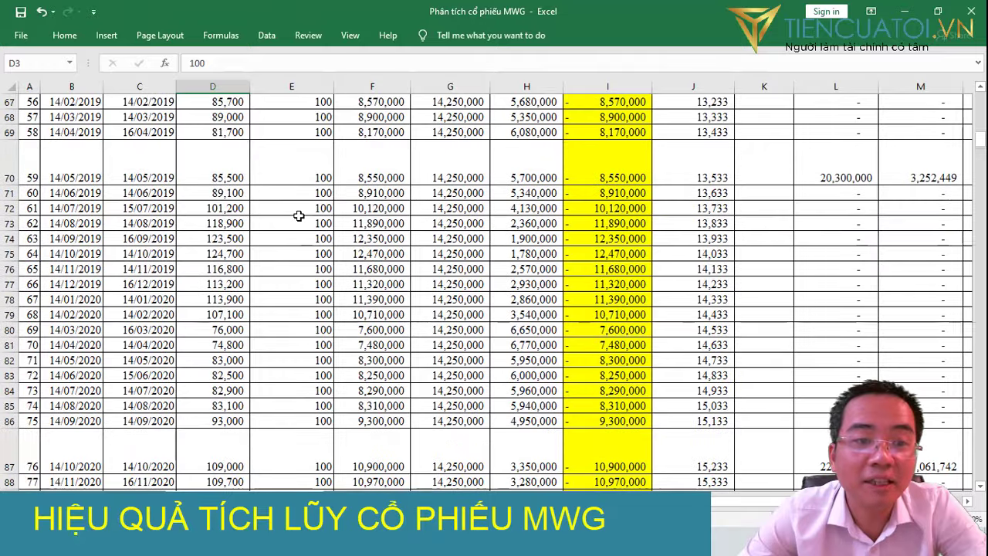
{"action": "scroll", "coordinate": [298, 216], "scroll_direction": "down", "scroll_amount": 4}
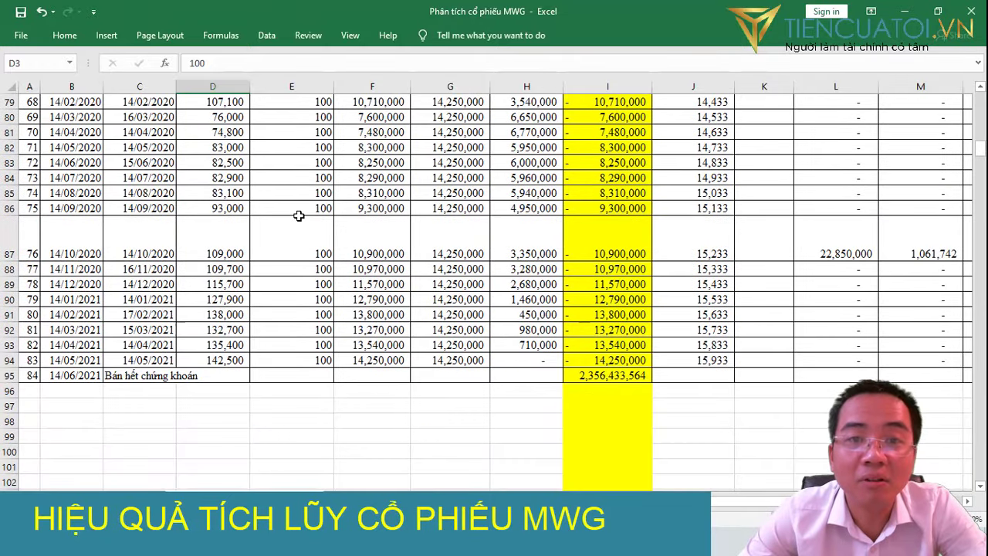
{"action": "scroll", "coordinate": [298, 216], "scroll_direction": "up", "scroll_amount": 20}
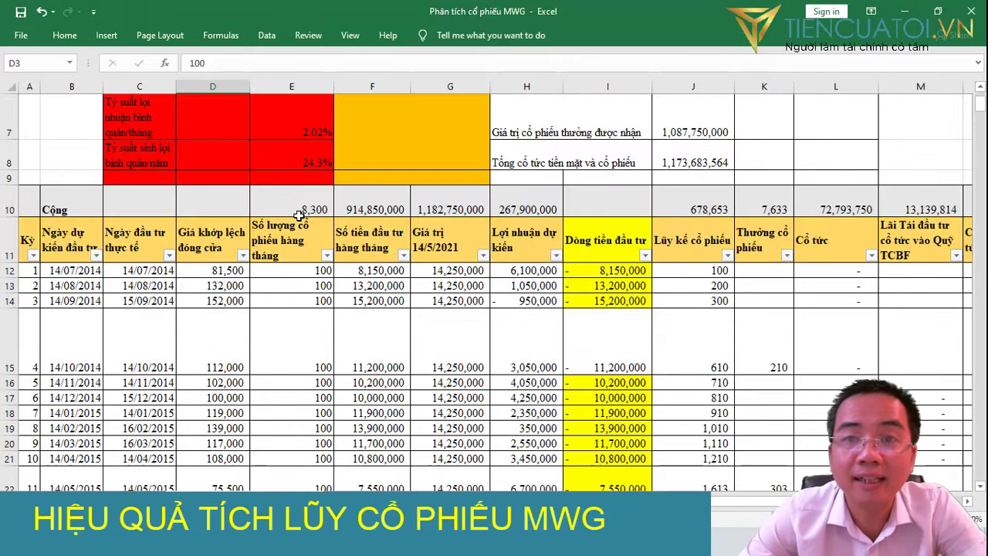
Compare the summary's invested capital, profit and return rates with the totals row of the purchase table.
{"action": "scroll", "coordinate": [298, 216], "scroll_direction": "up", "scroll_amount": 2}
{"action": "scroll", "coordinate": [298, 216], "scroll_direction": "down", "scroll_amount": 2}
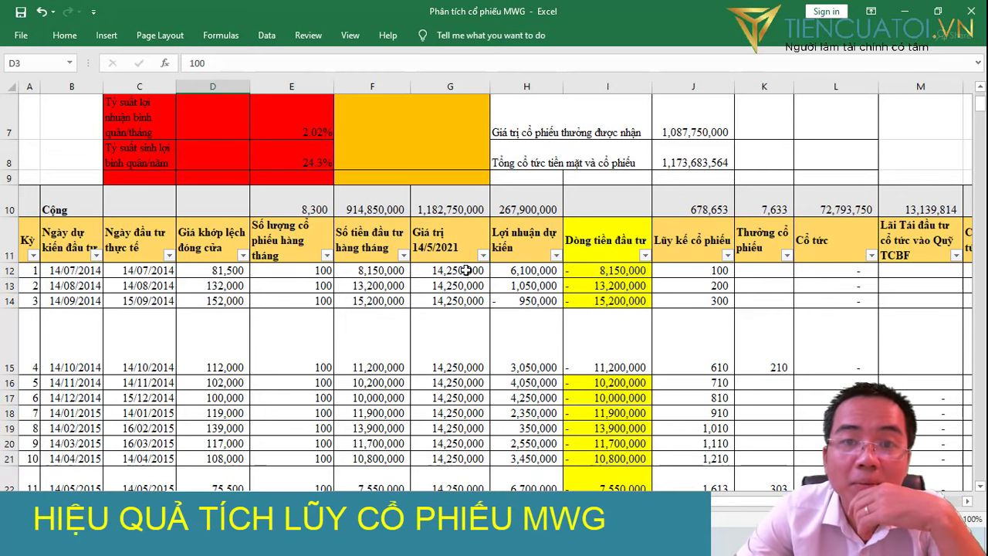
{"action": "scroll", "coordinate": [213, 197], "scroll_direction": "up", "scroll_amount": 2}
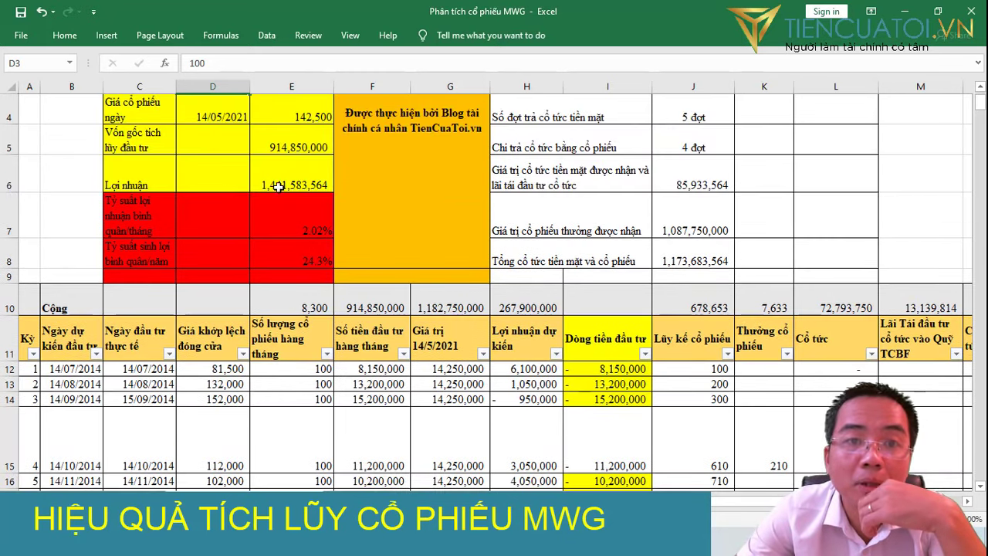
{"action": "scroll", "coordinate": [290, 201], "scroll_direction": "up", "scroll_amount": 1}
{"action": "scroll", "coordinate": [293, 220], "scroll_direction": "down", "scroll_amount": 2}
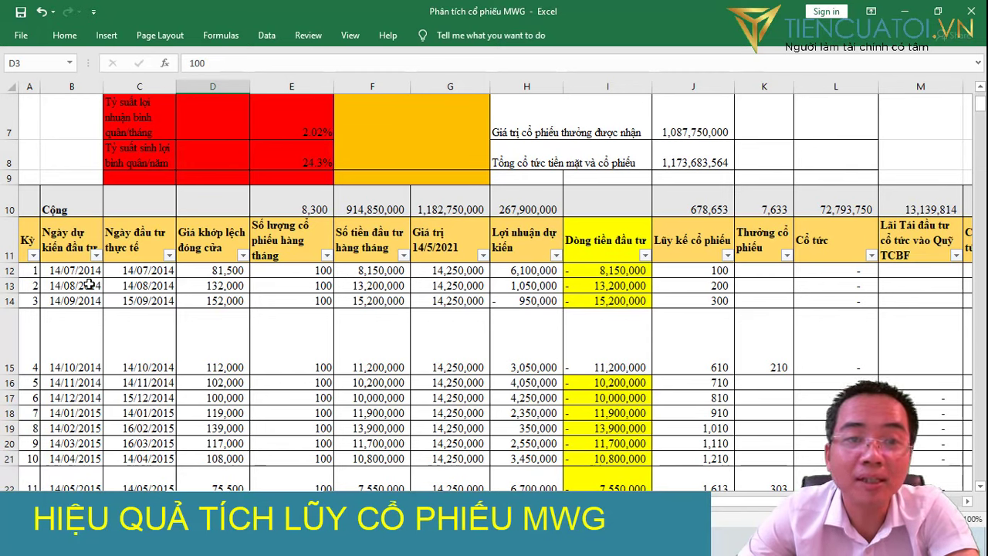
Inspect the expected profit formulas for the first period in H12 and for the total in H10.
{"action": "left_click", "coordinate": [511, 273]}
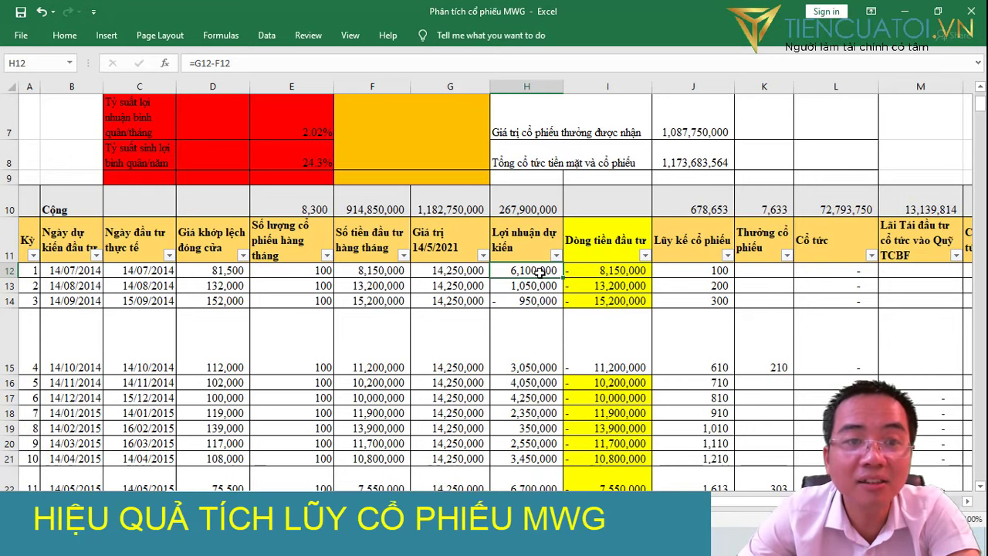
{"action": "scroll", "coordinate": [539, 272], "scroll_direction": "down", "scroll_amount": 2}
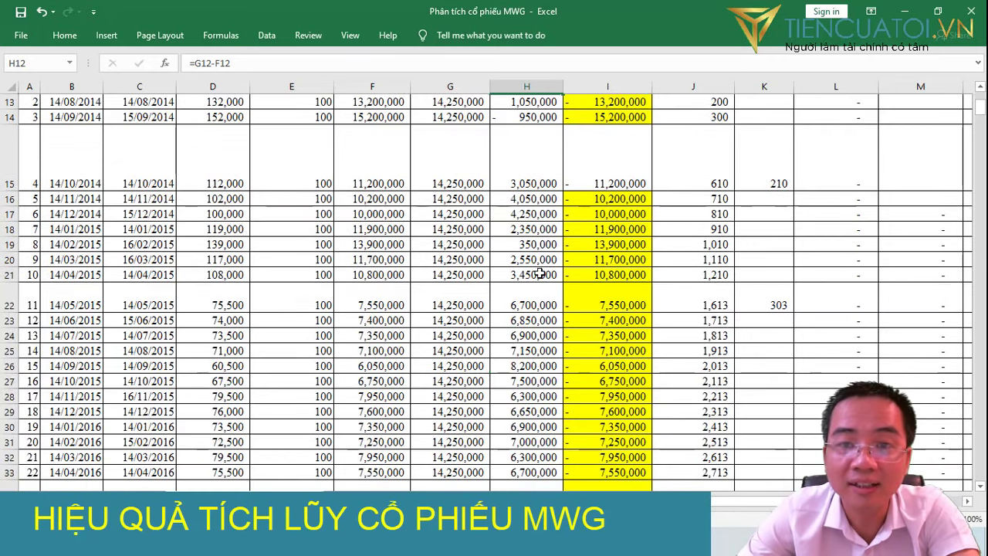
{"action": "scroll", "coordinate": [539, 272], "scroll_direction": "down", "scroll_amount": 3}
{"action": "scroll", "coordinate": [539, 271], "scroll_direction": "up", "scroll_amount": 6}
{"action": "scroll", "coordinate": [540, 272], "scroll_direction": "down", "scroll_amount": 4}
{"action": "scroll", "coordinate": [540, 272], "scroll_direction": "up", "scroll_amount": 2}
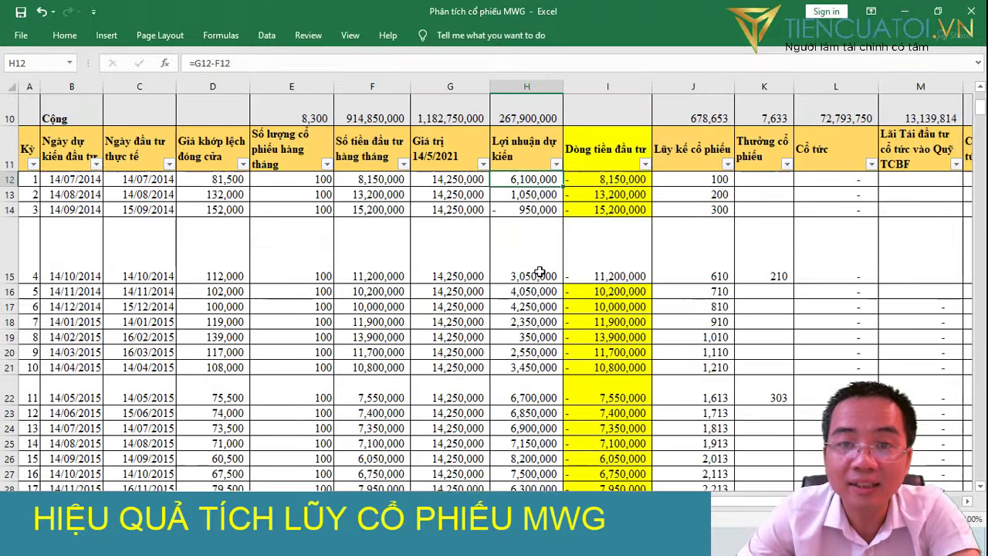
{"action": "scroll", "coordinate": [539, 272], "scroll_direction": "up", "scroll_amount": 1}
{"action": "left_click", "coordinate": [512, 208]}
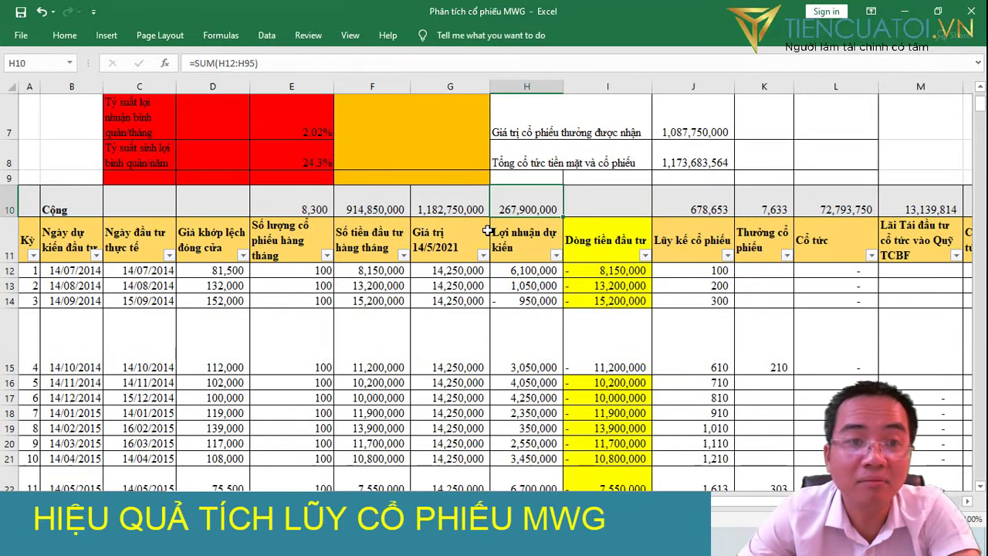
Review the MWG statistics block on accumulation time, dividend payments and bonus shares alongside the table totals.
{"action": "scroll", "coordinate": [532, 230], "scroll_direction": "up", "scroll_amount": 2}
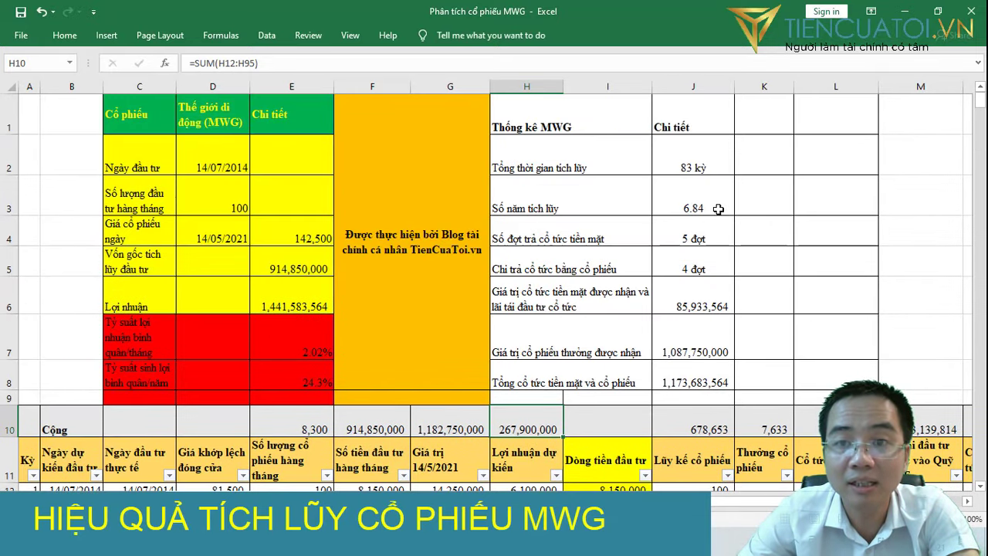
{"action": "scroll", "coordinate": [644, 244], "scroll_direction": "down", "scroll_amount": 2}
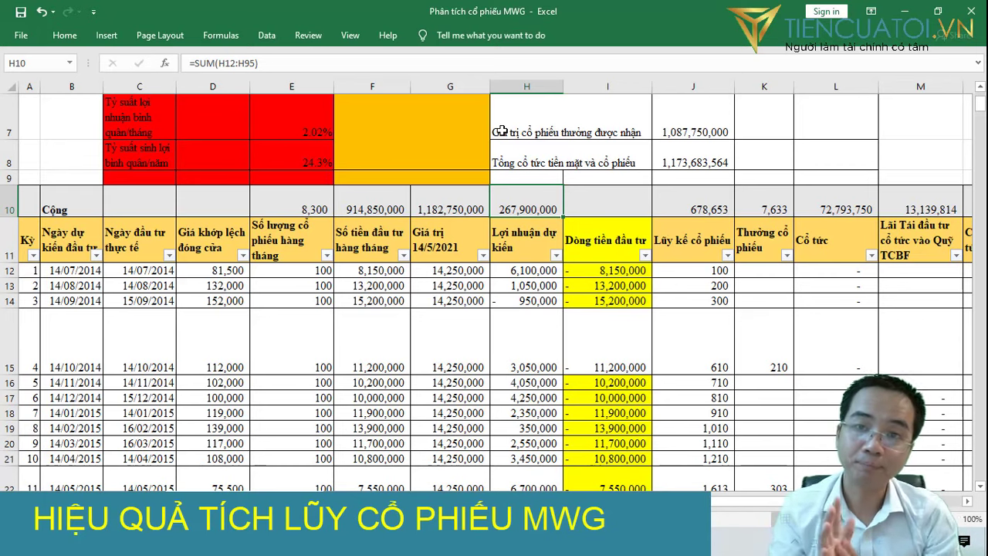
{"action": "scroll", "coordinate": [693, 213], "scroll_direction": "up", "scroll_amount": 2}
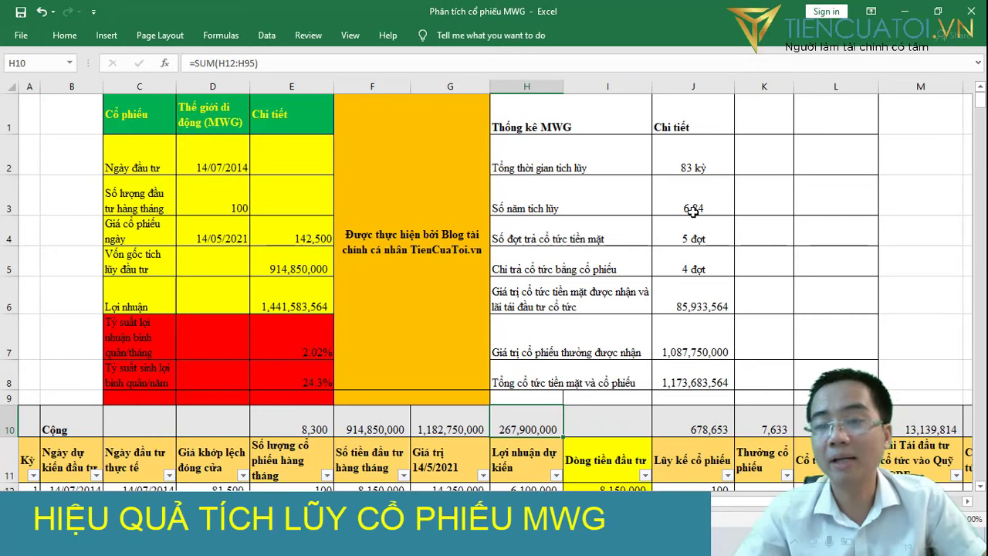
{"action": "scroll", "coordinate": [841, 230], "scroll_direction": "down", "scroll_amount": 2}
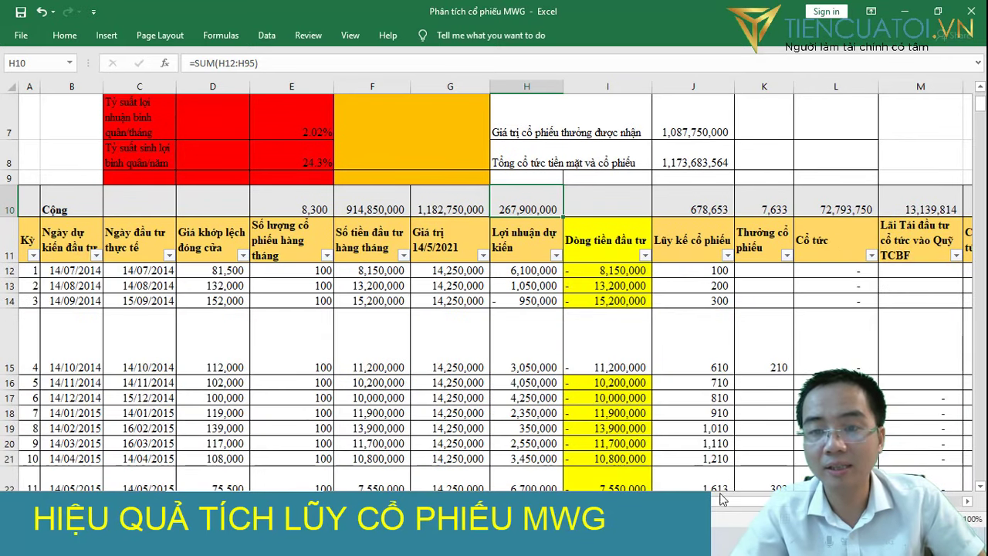
Examine the bonus share, cash dividend and TCBF reinvestment columns with their detail notes across all periods.
{"action": "scroll", "coordinate": [723, 498], "scroll_direction": "right", "scroll_amount": 3}
{"action": "scroll", "coordinate": [724, 498], "scroll_direction": "left", "scroll_amount": 1}
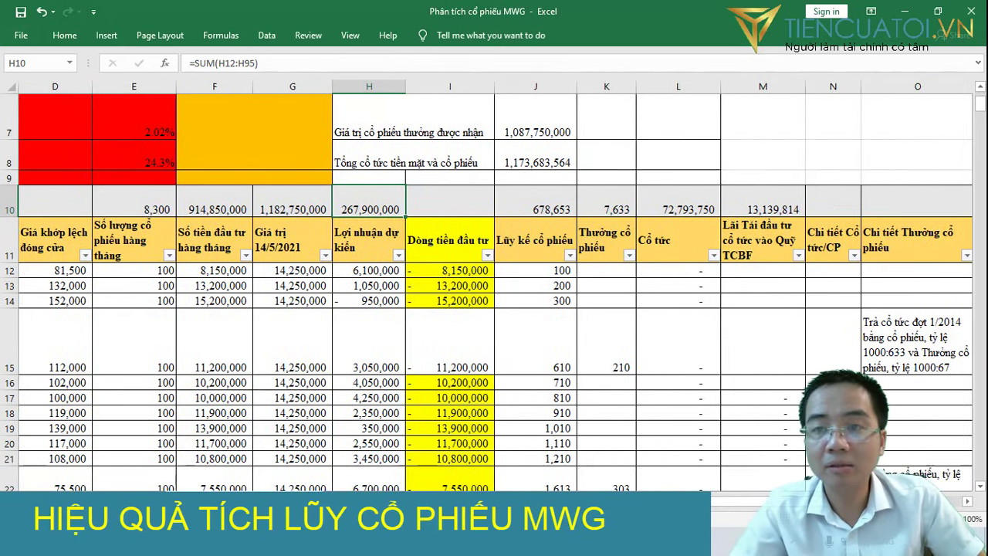
{"action": "scroll", "coordinate": [723, 498], "scroll_direction": "right", "scroll_amount": 1}
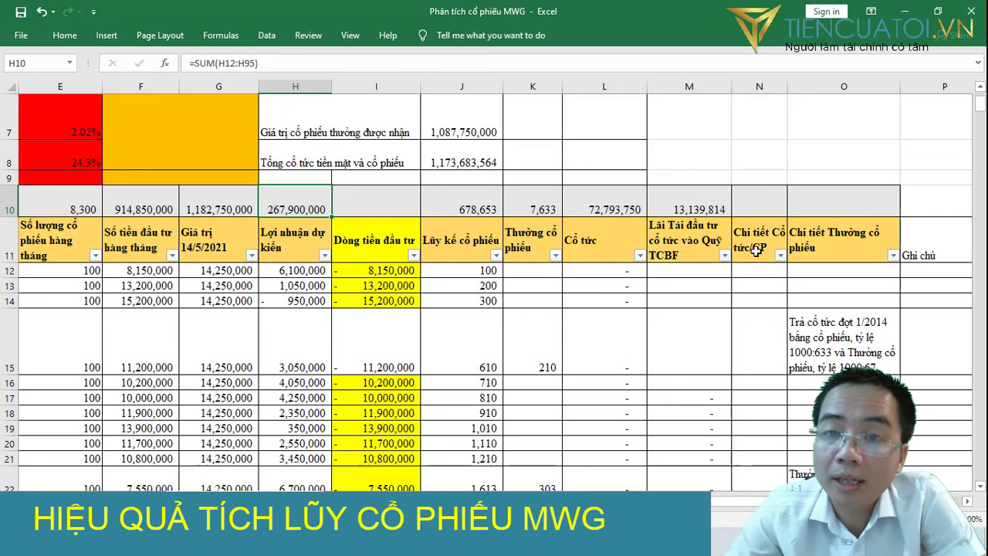
{"action": "scroll", "coordinate": [609, 268], "scroll_direction": "up", "scroll_amount": 1}
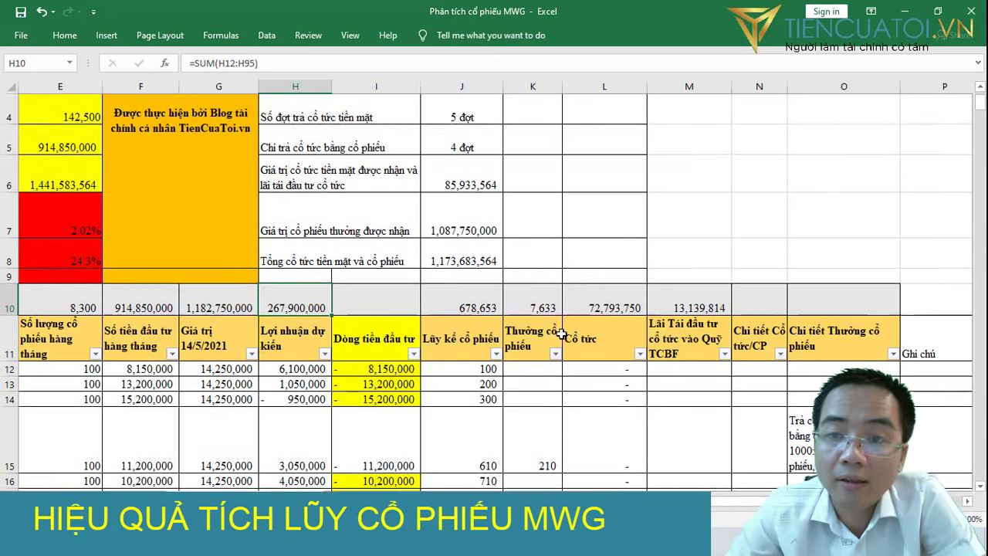
{"action": "scroll", "coordinate": [569, 331], "scroll_direction": "down", "scroll_amount": 8}
{"action": "scroll", "coordinate": [850, 318], "scroll_direction": "down", "scroll_amount": 13}
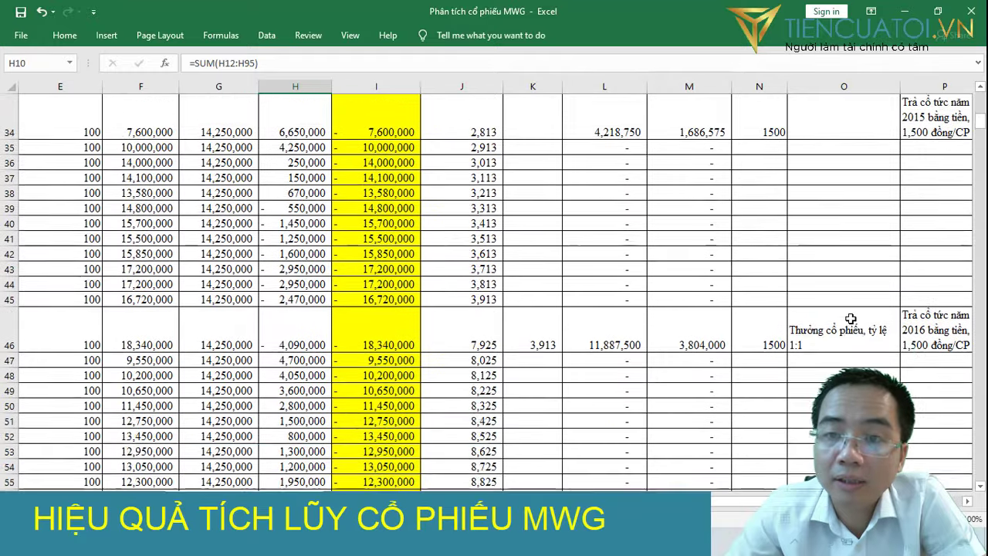
{"action": "scroll", "coordinate": [850, 318], "scroll_direction": "down", "scroll_amount": 5}
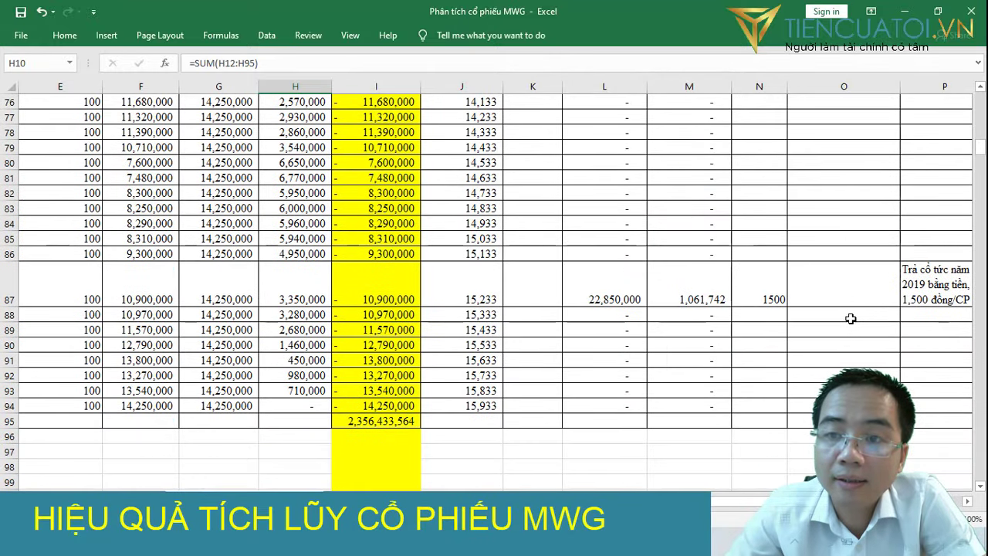
{"action": "scroll", "coordinate": [850, 318], "scroll_direction": "up", "scroll_amount": 16}
{"action": "scroll", "coordinate": [850, 319], "scroll_direction": "up", "scroll_amount": 10}
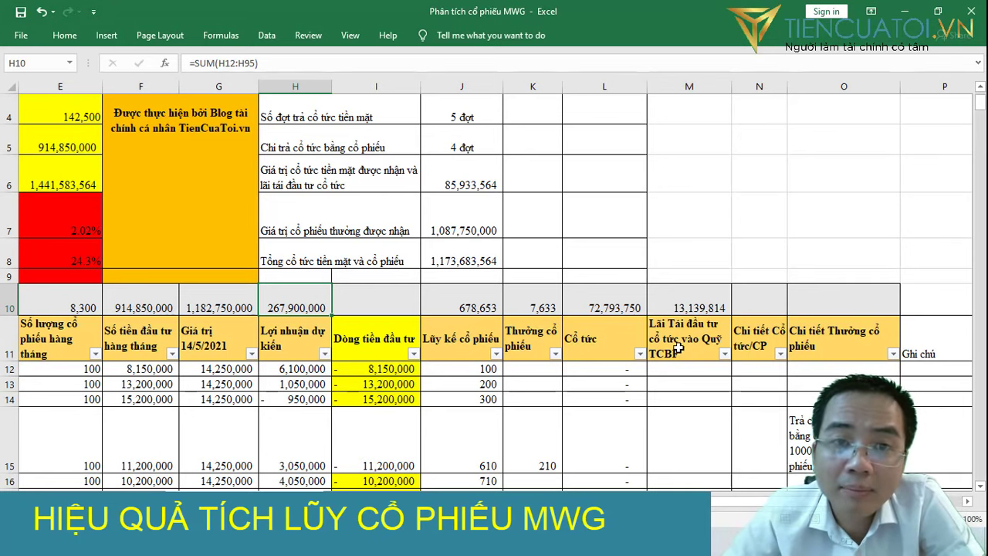
Inspect the formulas for the value of bonus shares received in J7 and the total dividends in J8.
{"action": "left_click", "coordinate": [459, 186]}
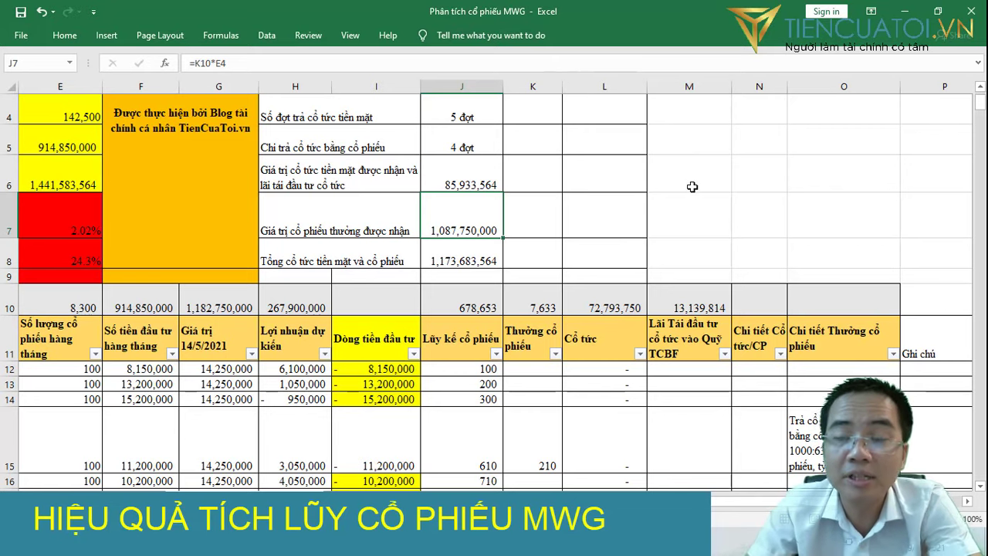
{"action": "scroll", "coordinate": [725, 510], "scroll_direction": "left", "scroll_amount": 1}
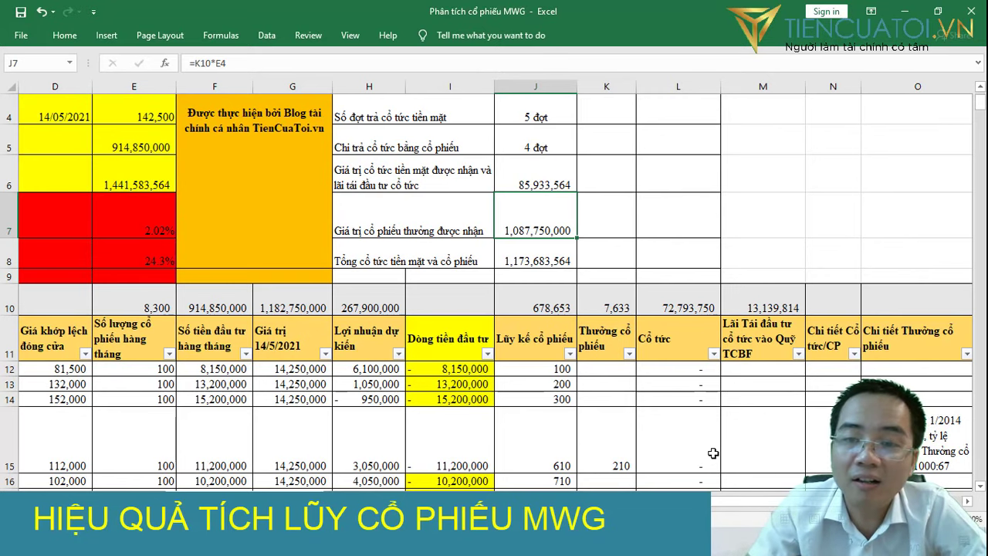
{"action": "scroll", "coordinate": [724, 506], "scroll_direction": "left", "scroll_amount": 1}
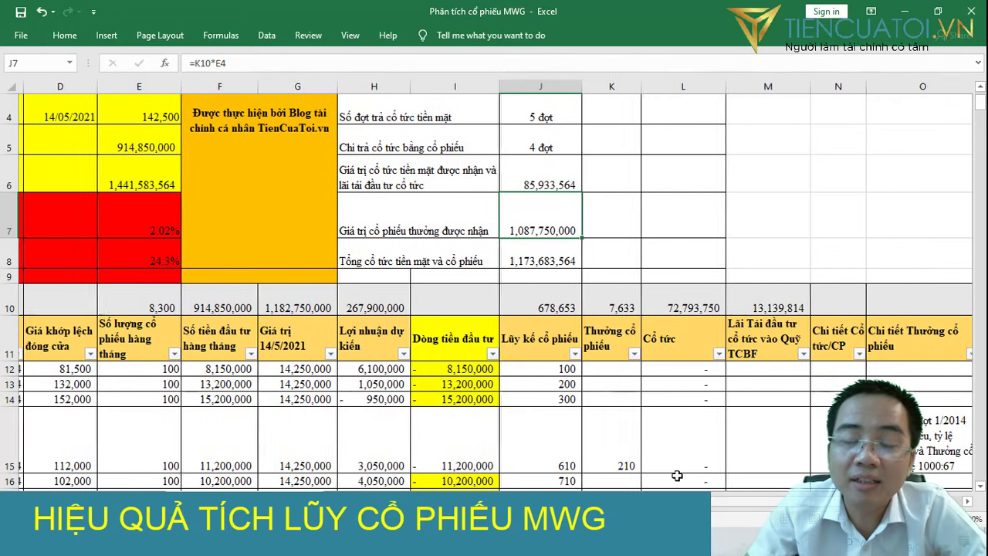
{"action": "scroll", "coordinate": [677, 476], "scroll_direction": "right", "scroll_amount": 1}
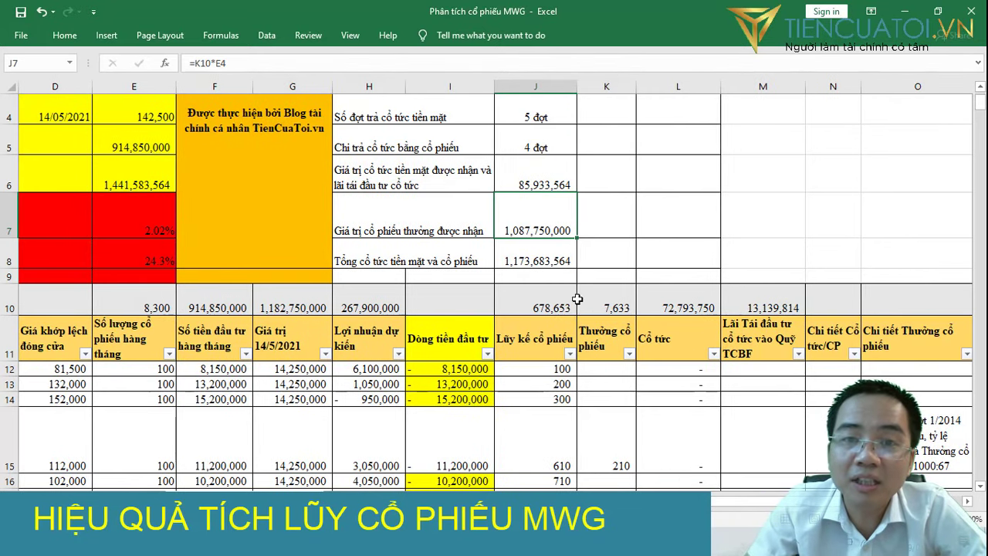
{"action": "left_click", "coordinate": [534, 258]}
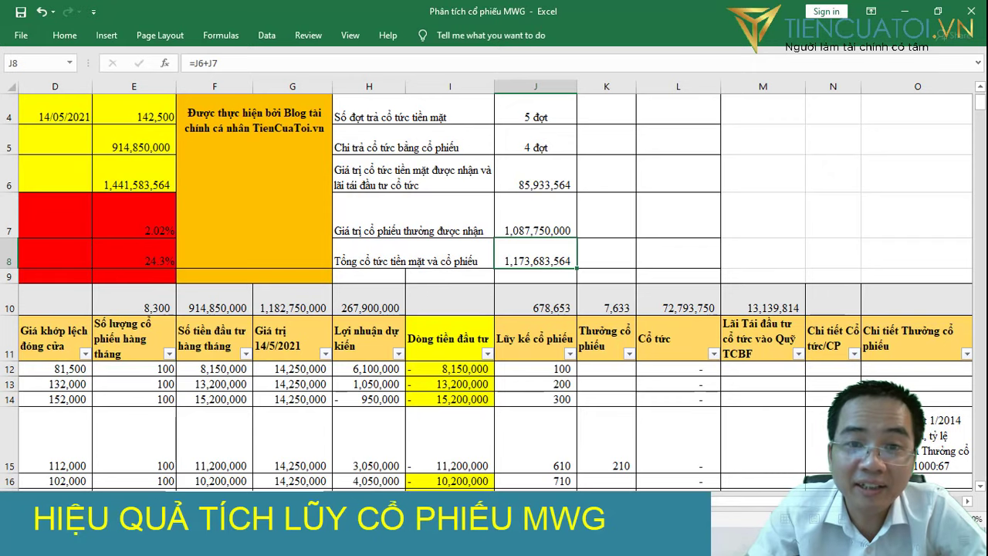
Examine the accumulated shares in the last periods and the investment cash flow in the final sell-off row.
{"action": "scroll", "coordinate": [618, 423], "scroll_direction": "down", "scroll_amount": 4}
{"action": "scroll", "coordinate": [618, 423], "scroll_direction": "down", "scroll_amount": 18}
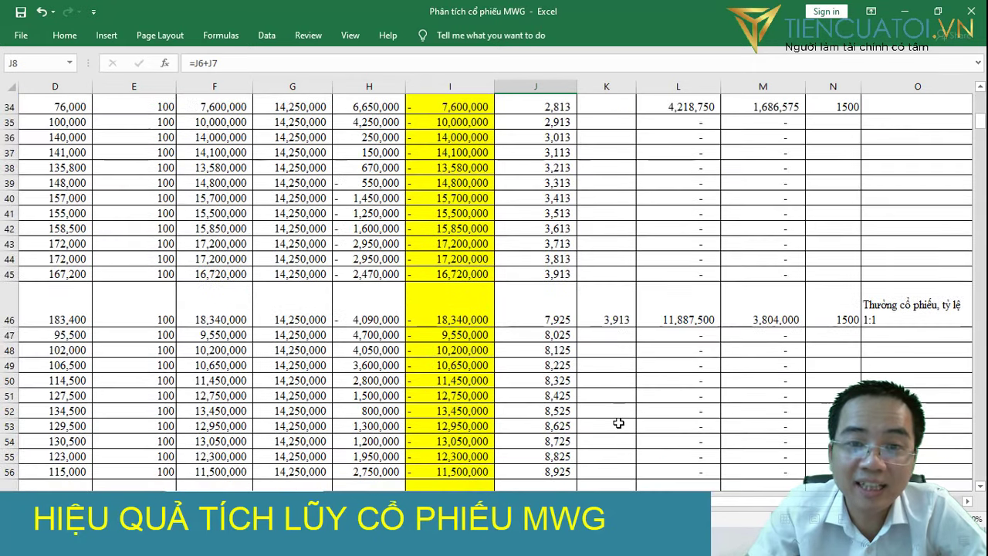
{"action": "scroll", "coordinate": [618, 423], "scroll_direction": "down", "scroll_amount": 6}
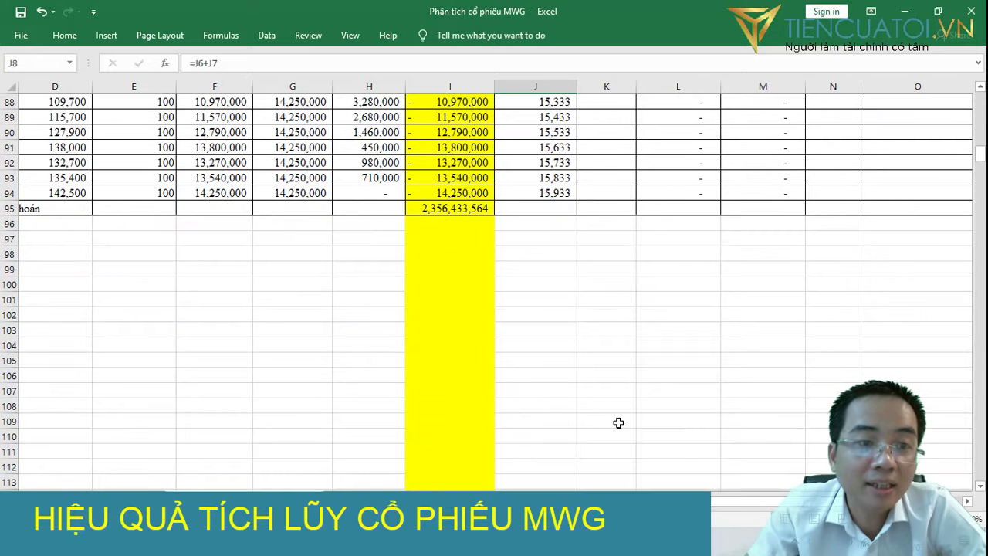
{"action": "scroll", "coordinate": [619, 423], "scroll_direction": "up", "scroll_amount": 2}
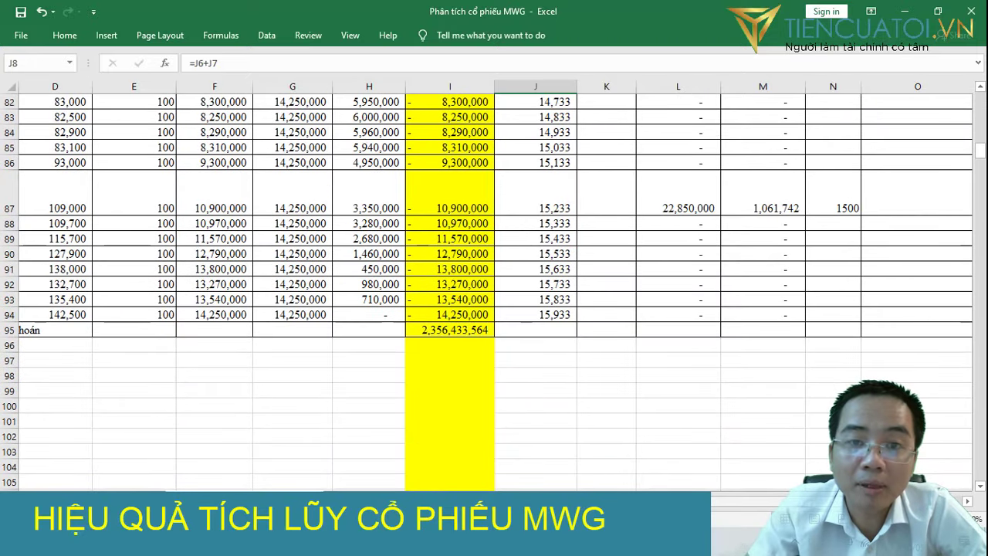
{"action": "scroll", "coordinate": [643, 473], "scroll_direction": "left", "scroll_amount": 1}
{"action": "scroll", "coordinate": [644, 473], "scroll_direction": "left", "scroll_amount": 1}
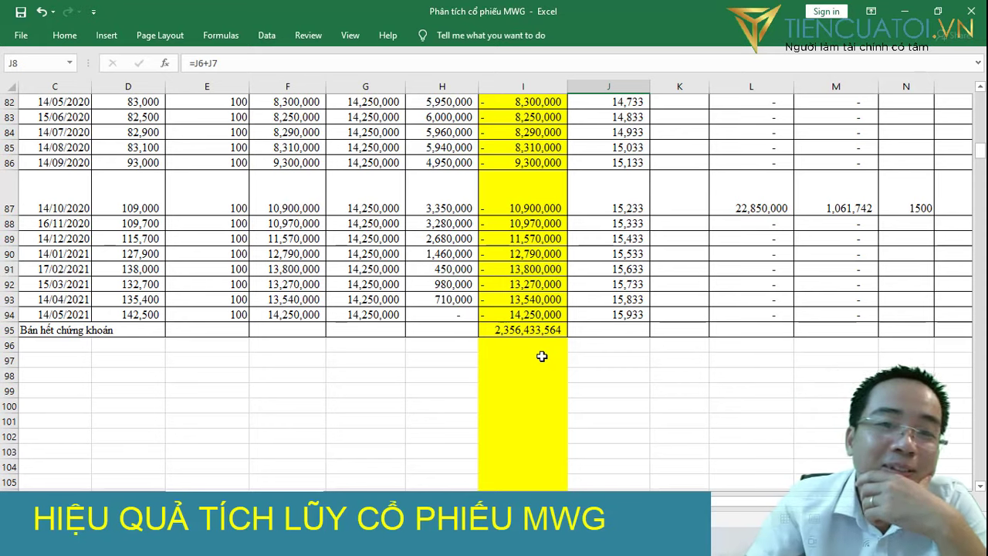
Review the monthly accumulation rows from the sell-off row back to the MWG summary and again through the early periods.
{"action": "scroll", "coordinate": [542, 356], "scroll_direction": "up", "scroll_amount": 1}
{"action": "scroll", "coordinate": [542, 356], "scroll_direction": "up", "scroll_amount": 13}
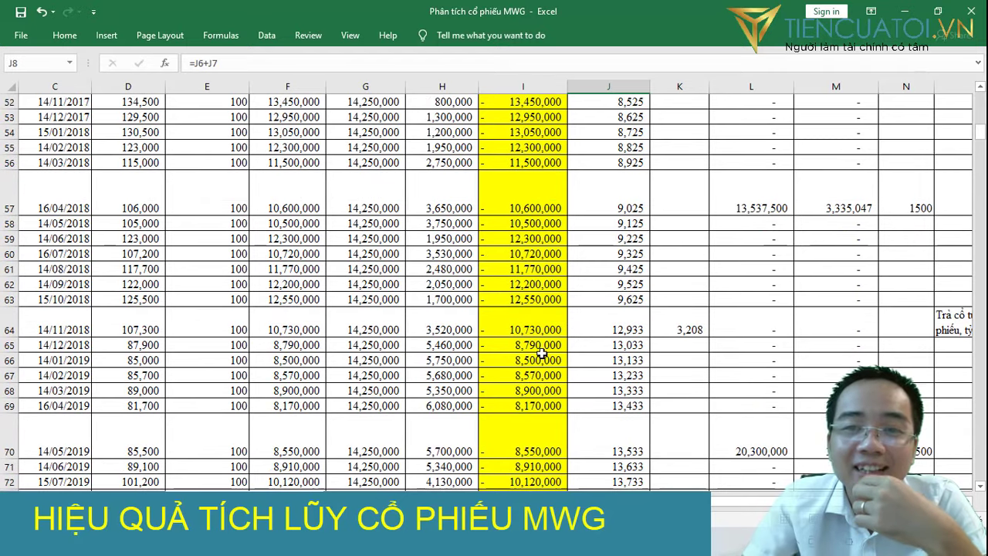
{"action": "scroll", "coordinate": [542, 353], "scroll_direction": "up", "scroll_amount": 13}
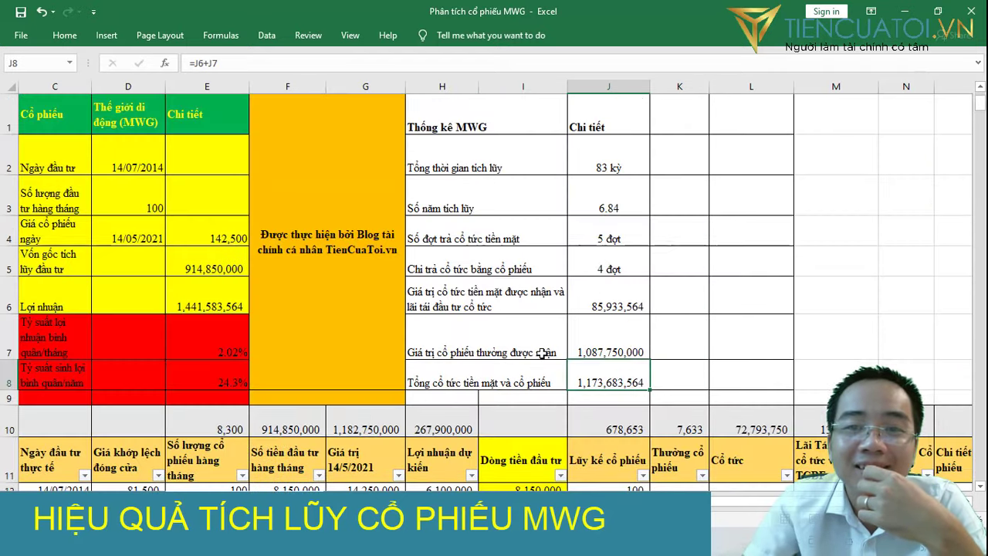
{"action": "scroll", "coordinate": [542, 353], "scroll_direction": "down", "scroll_amount": 3}
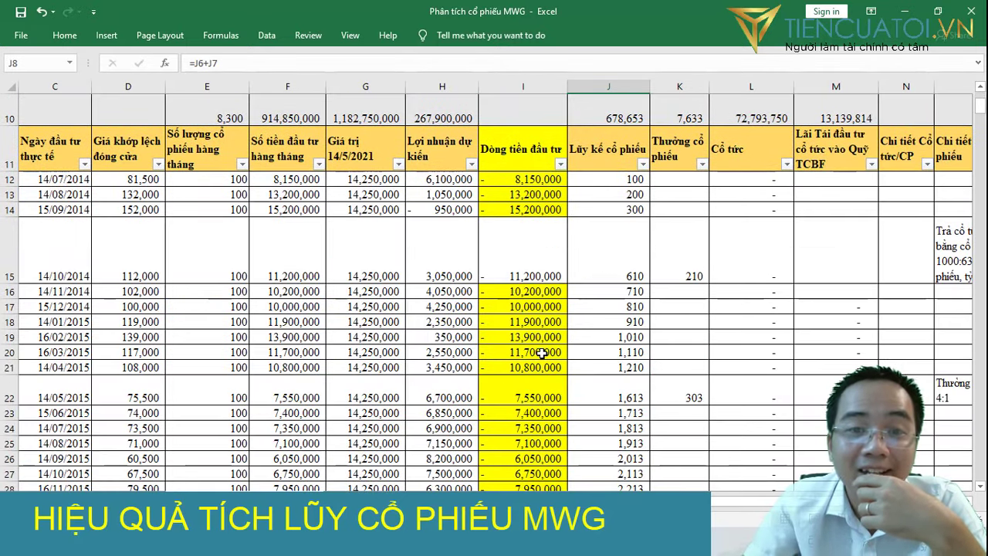
{"action": "scroll", "coordinate": [541, 352], "scroll_direction": "down", "scroll_amount": 6}
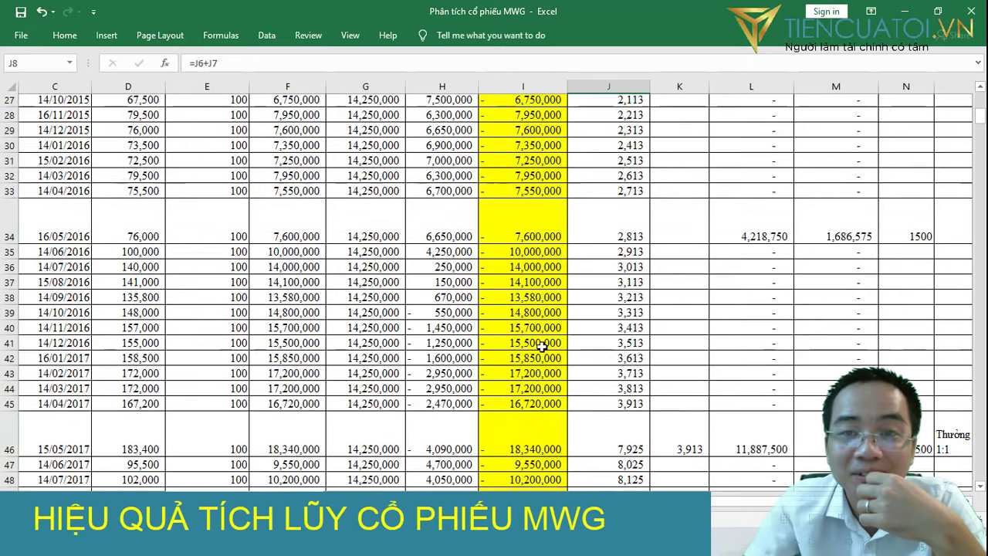
{"action": "scroll", "coordinate": [541, 348], "scroll_direction": "up", "scroll_amount": 9}
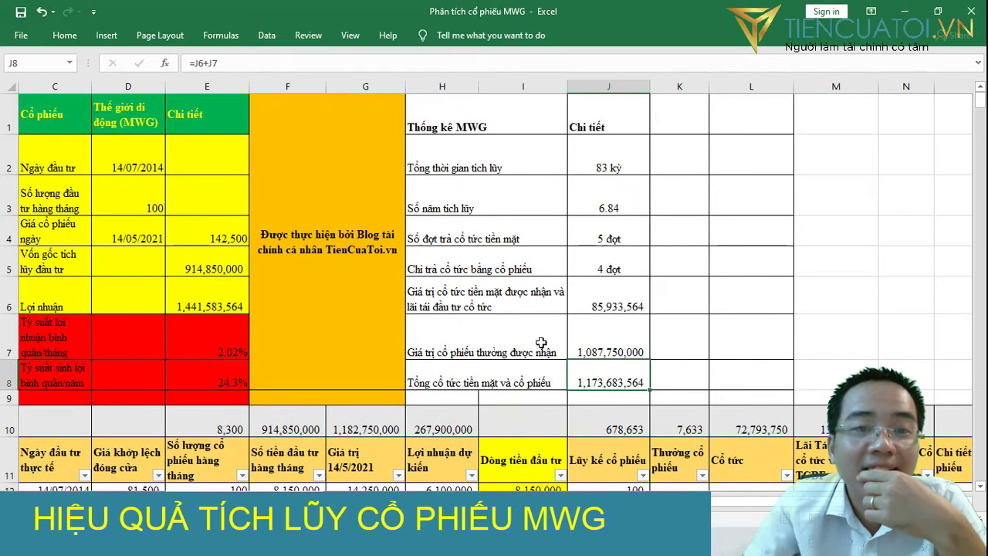
{"action": "scroll", "coordinate": [541, 339], "scroll_direction": "down", "scroll_amount": 3}
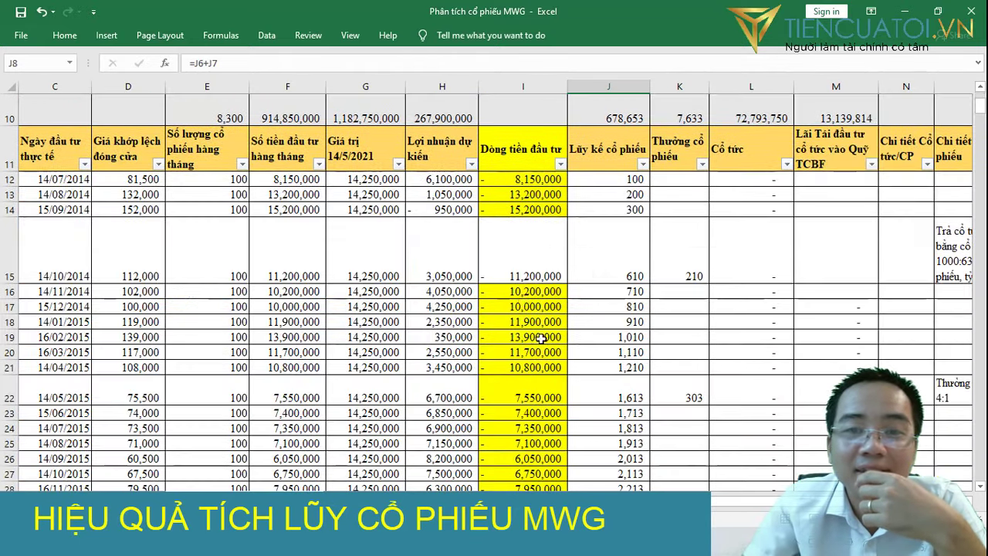
Inspect the monthly return's IRR formula in E7 and its investment cash flow range, checking the first cell I12 and the sell-off cell I95.
{"action": "scroll", "coordinate": [517, 219], "scroll_direction": "up", "scroll_amount": 1}
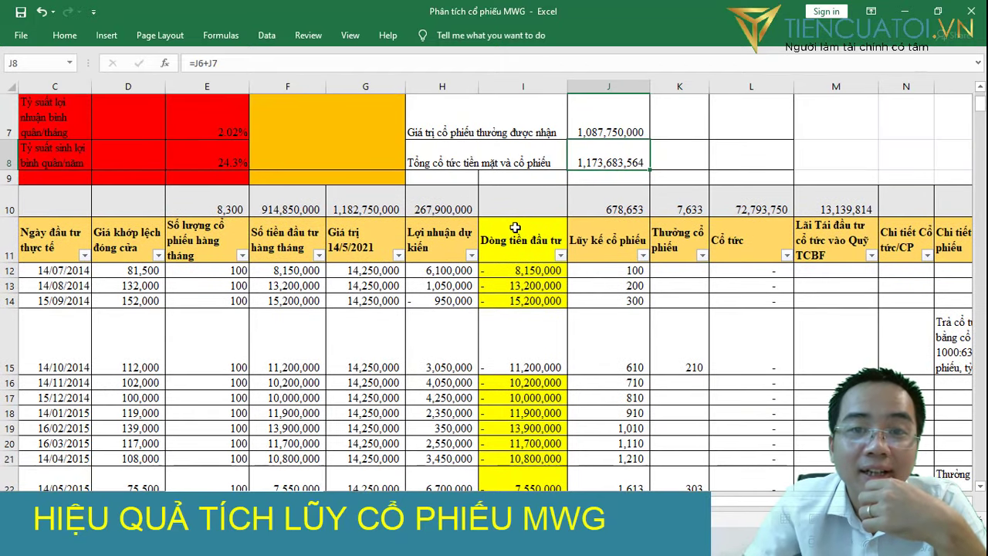
{"action": "left_click", "coordinate": [233, 124]}
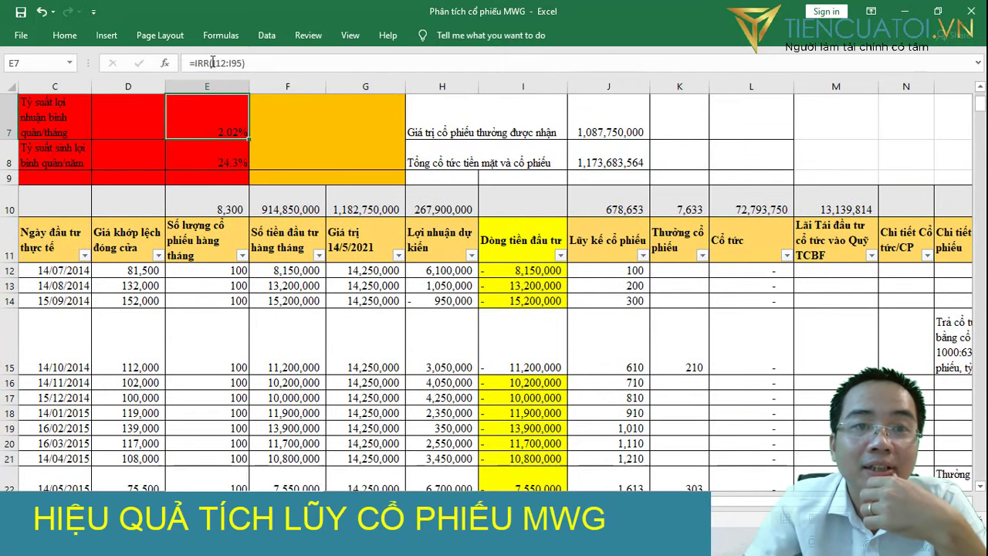
{"action": "left_click", "coordinate": [507, 265]}
{"action": "scroll", "coordinate": [508, 274], "scroll_direction": "down", "scroll_amount": 15}
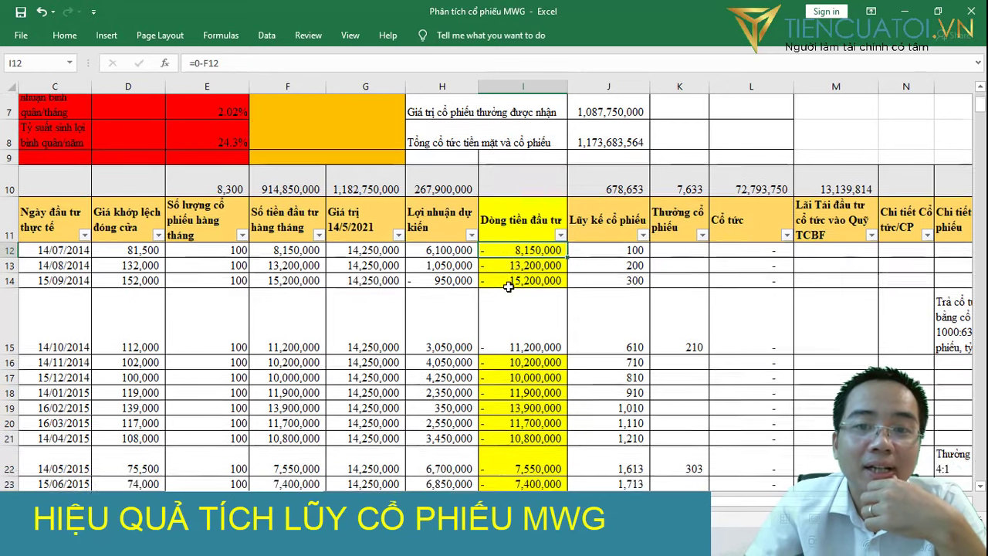
{"action": "scroll", "coordinate": [508, 287], "scroll_direction": "down", "scroll_amount": 12}
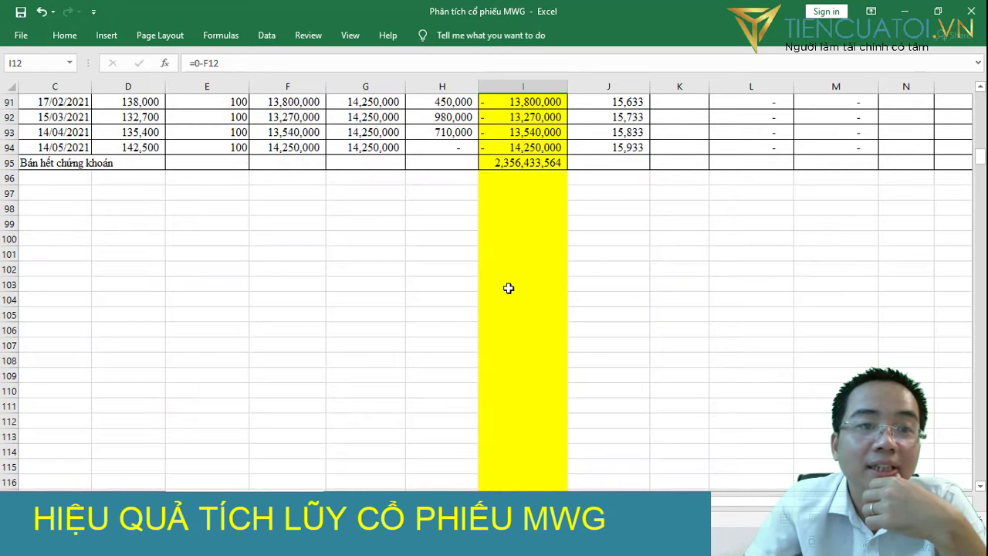
{"action": "scroll", "coordinate": [507, 287], "scroll_direction": "up", "scroll_amount": 3}
{"action": "left_click", "coordinate": [526, 326]}
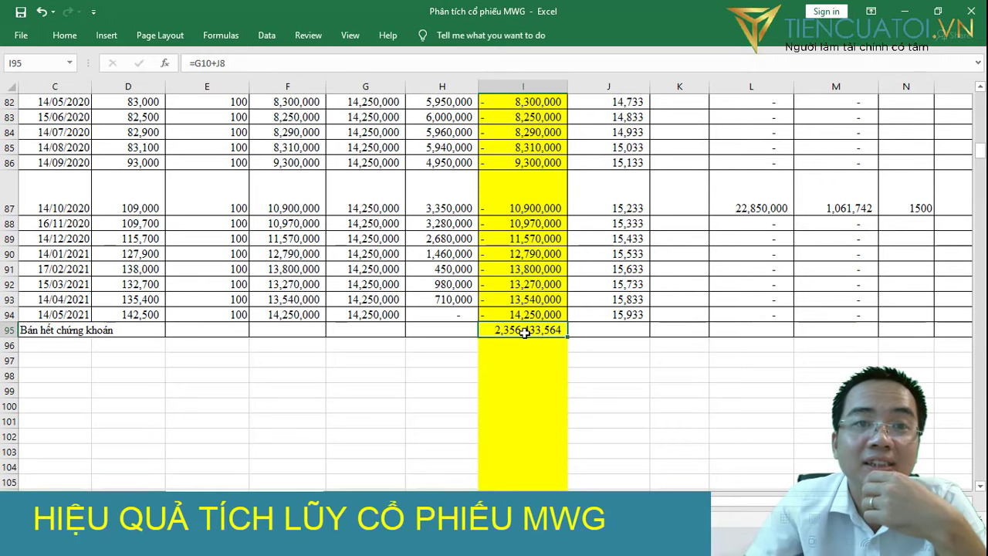
Inspect the formulas for the average monthly return in E7 and the average annual return in E8.
{"action": "scroll", "coordinate": [525, 328], "scroll_direction": "up", "scroll_amount": 11}
{"action": "scroll", "coordinate": [525, 332], "scroll_direction": "up", "scroll_amount": 15}
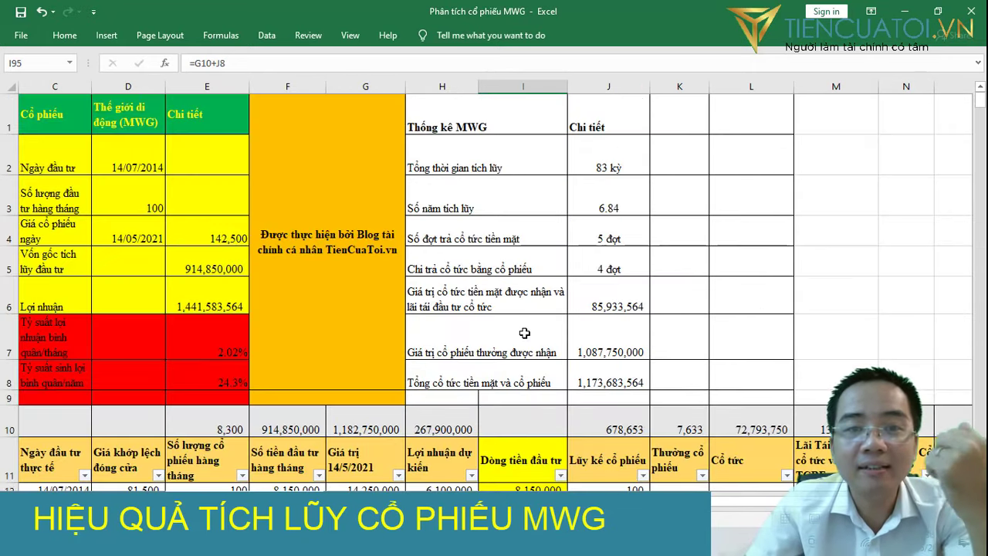
{"action": "left_click", "coordinate": [221, 351]}
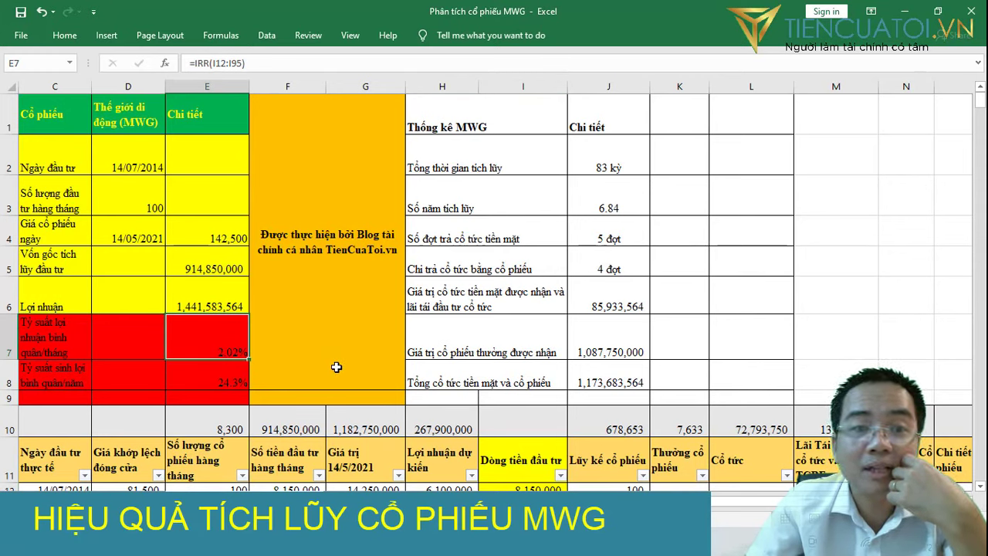
{"action": "left_click", "coordinate": [204, 382]}
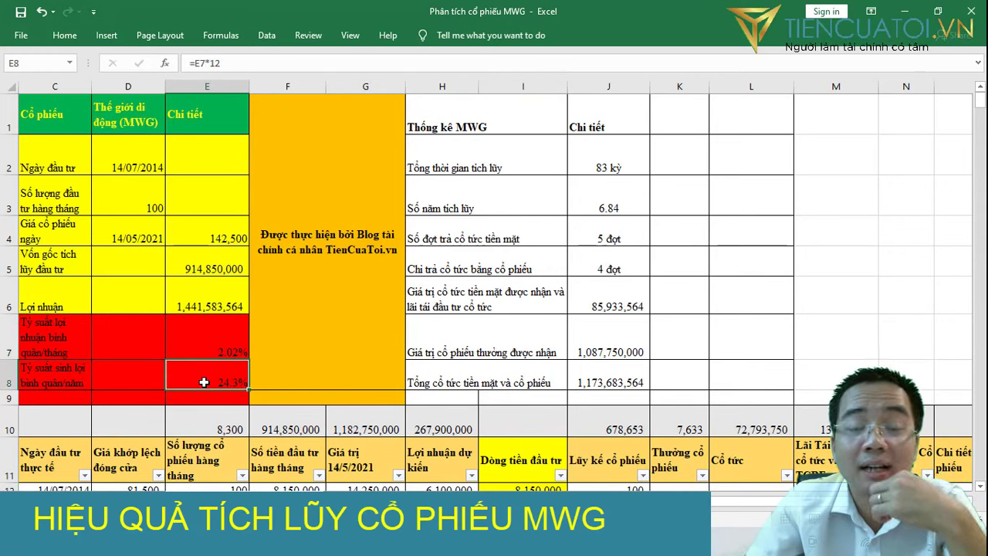